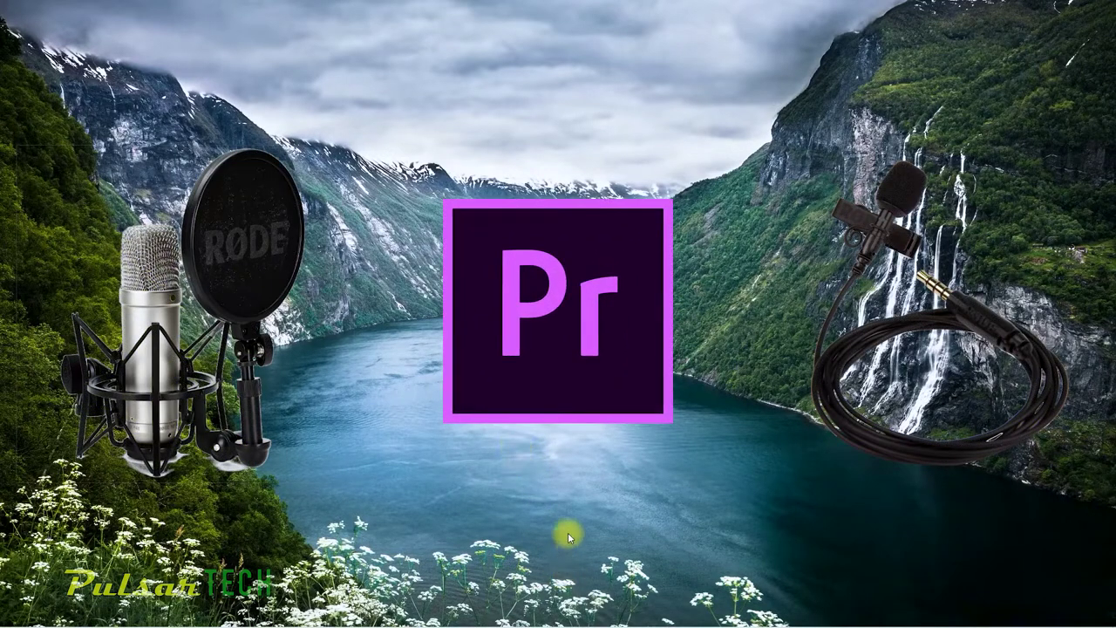
Restore the Premiere Pro project window from the Windows taskbar.
mouse_move(524, 626)
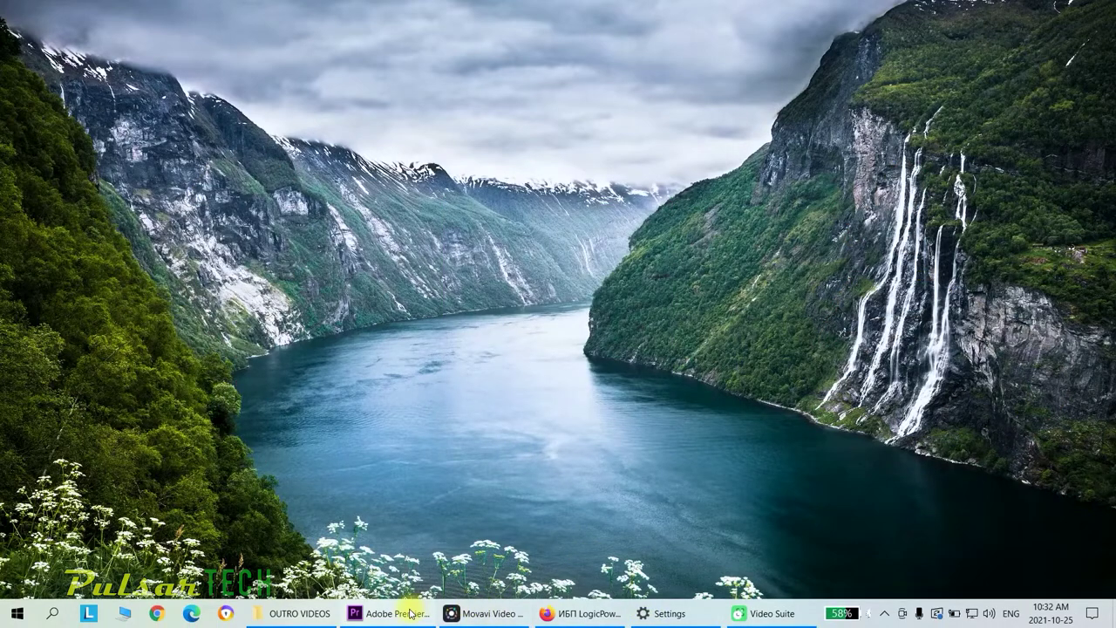
click(410, 613)
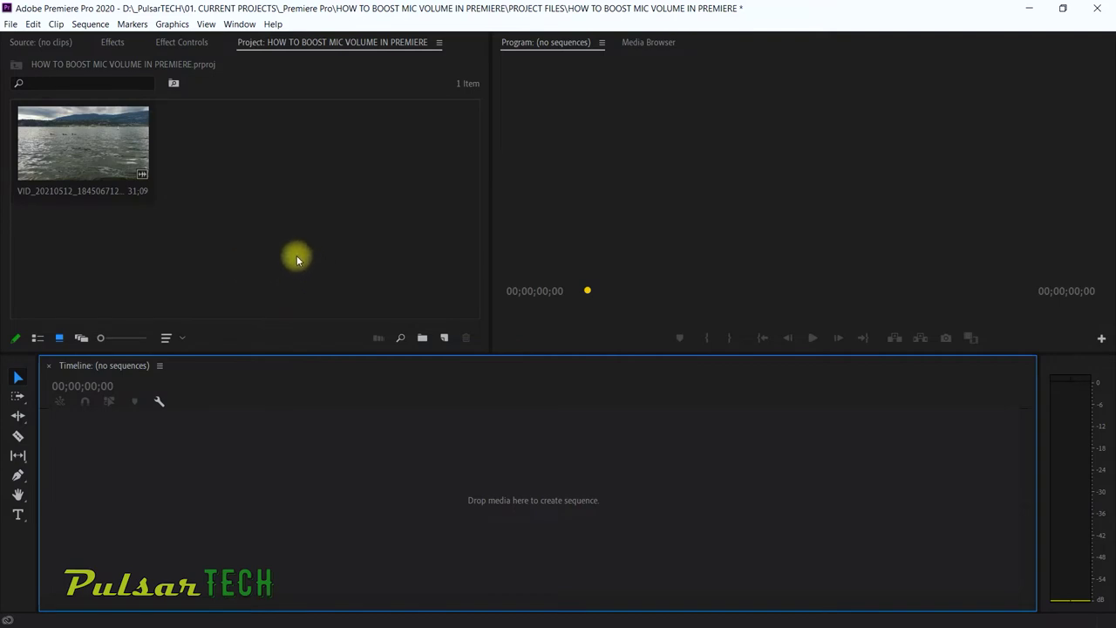
Create sequence VID_20210512_184506712 from the lake clip and mute track A1.
click(81, 136)
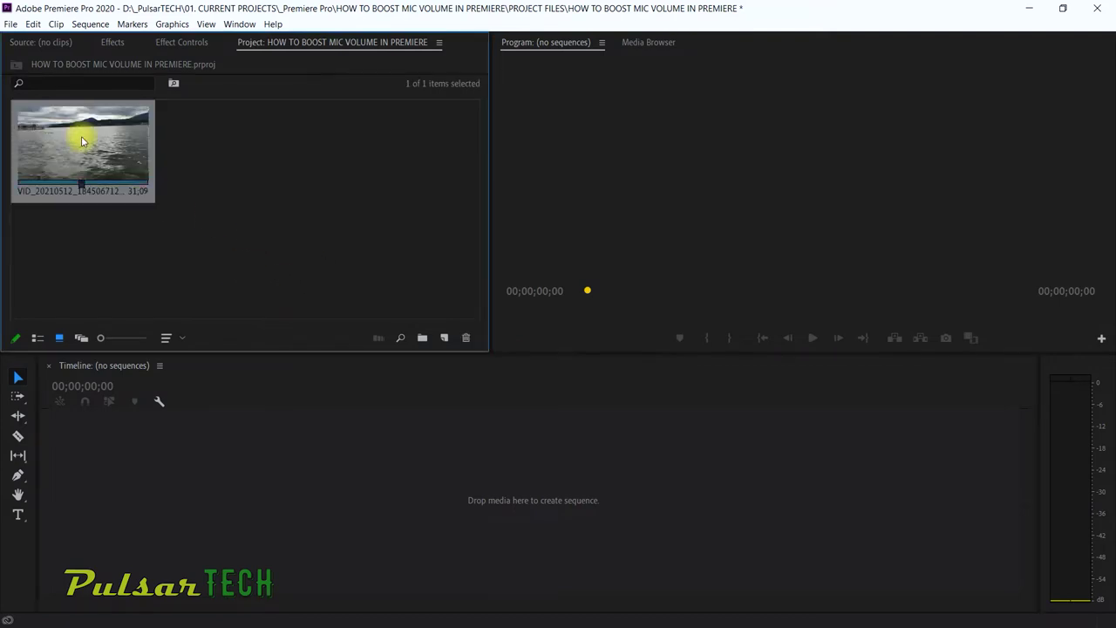
drag(74, 142, 347, 503)
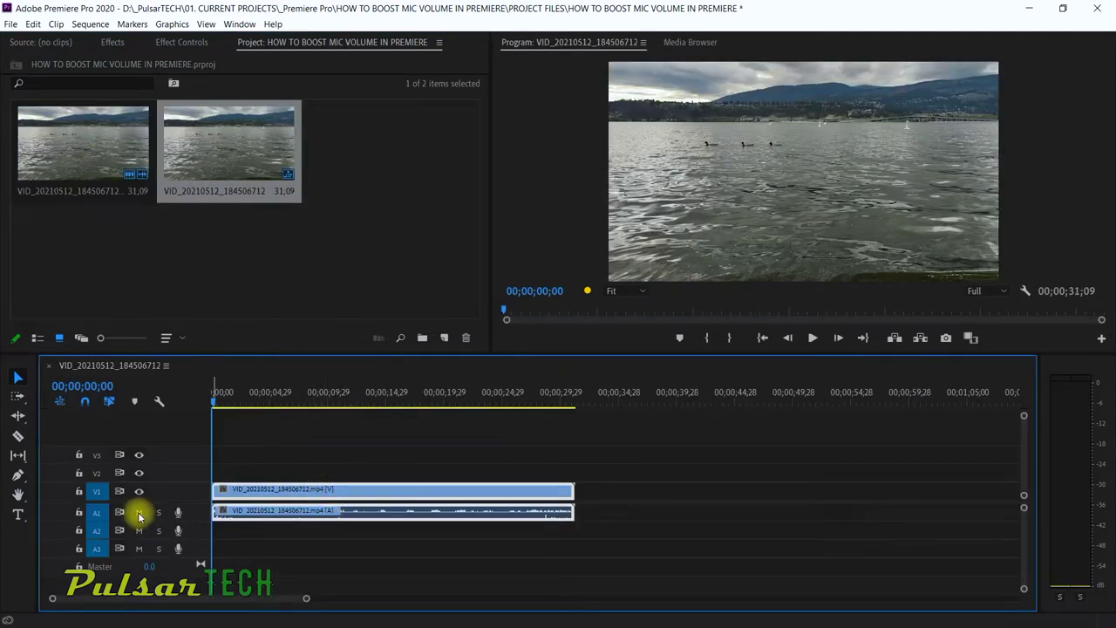
click(139, 515)
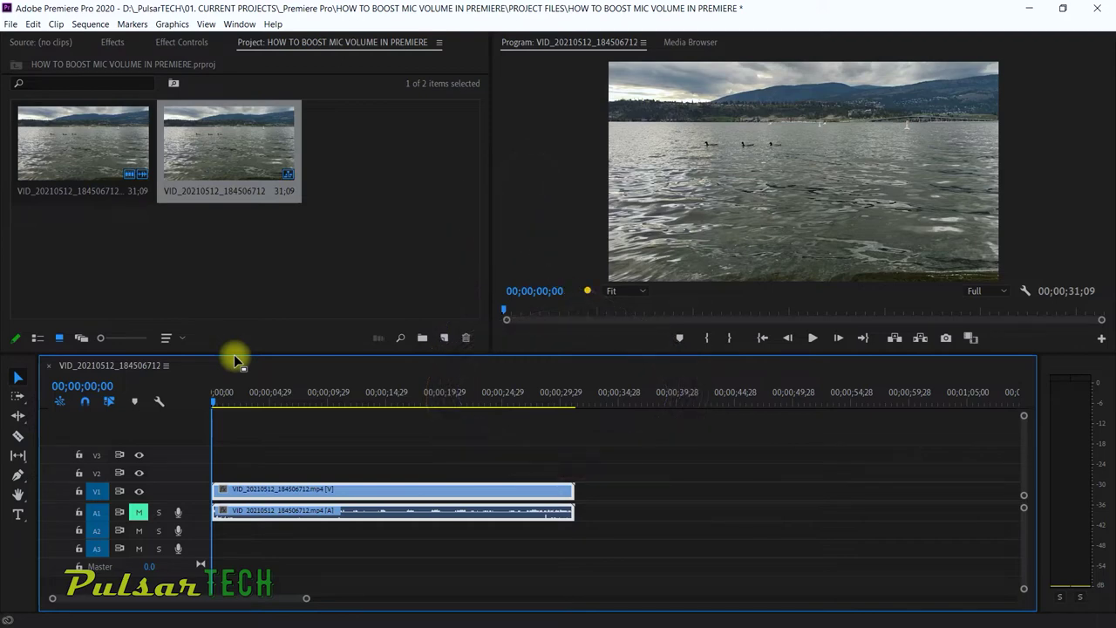
Save the project and record a voice-over clip, Audio 2_3.wav, onto track A2.
key(ctrl+s)
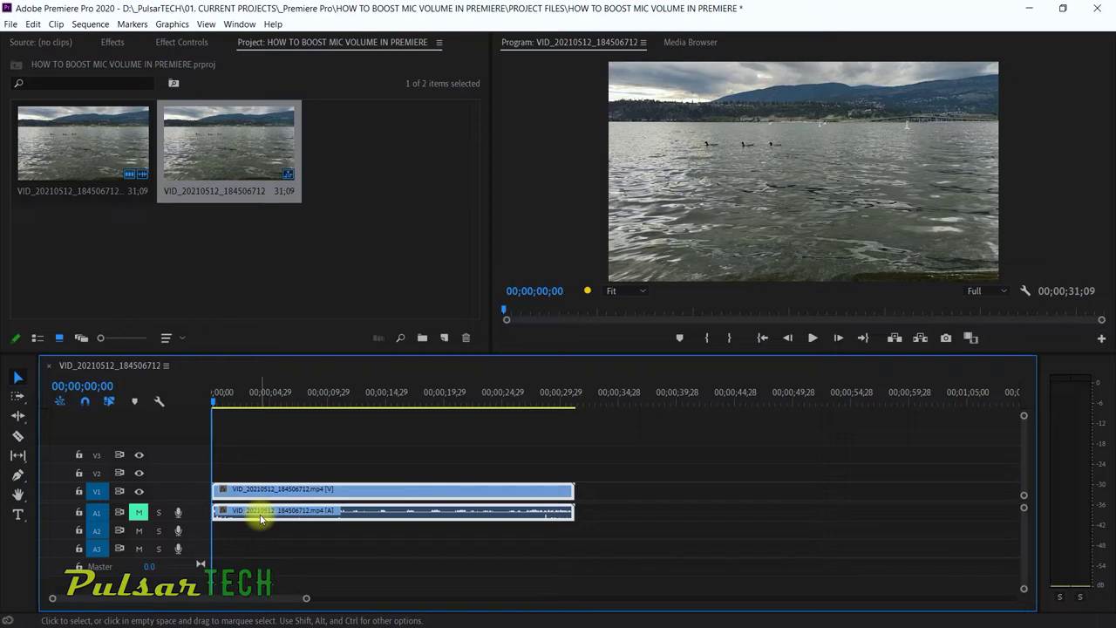
click(178, 531)
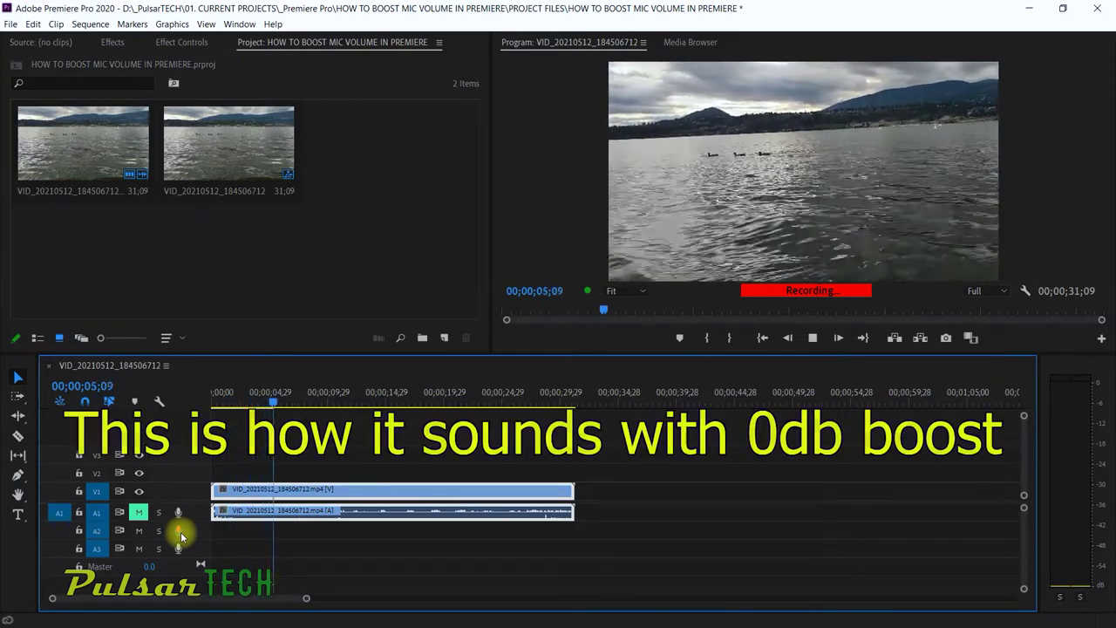
click(178, 532)
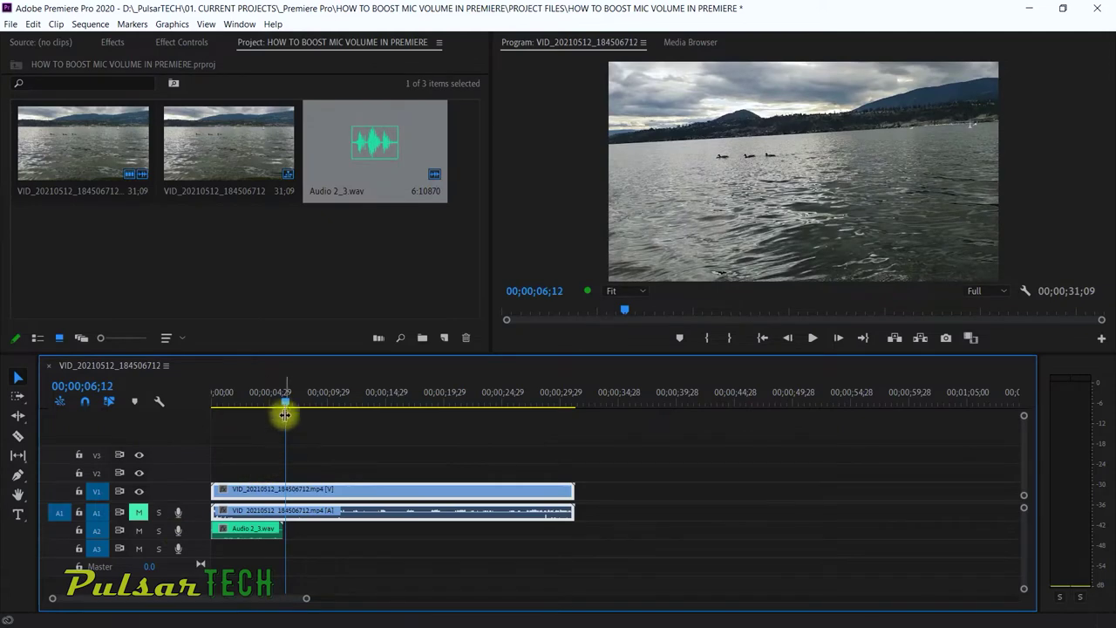
Expand track A2 and play the new recording back from the sequence start.
key(Home)
double_click(196, 529)
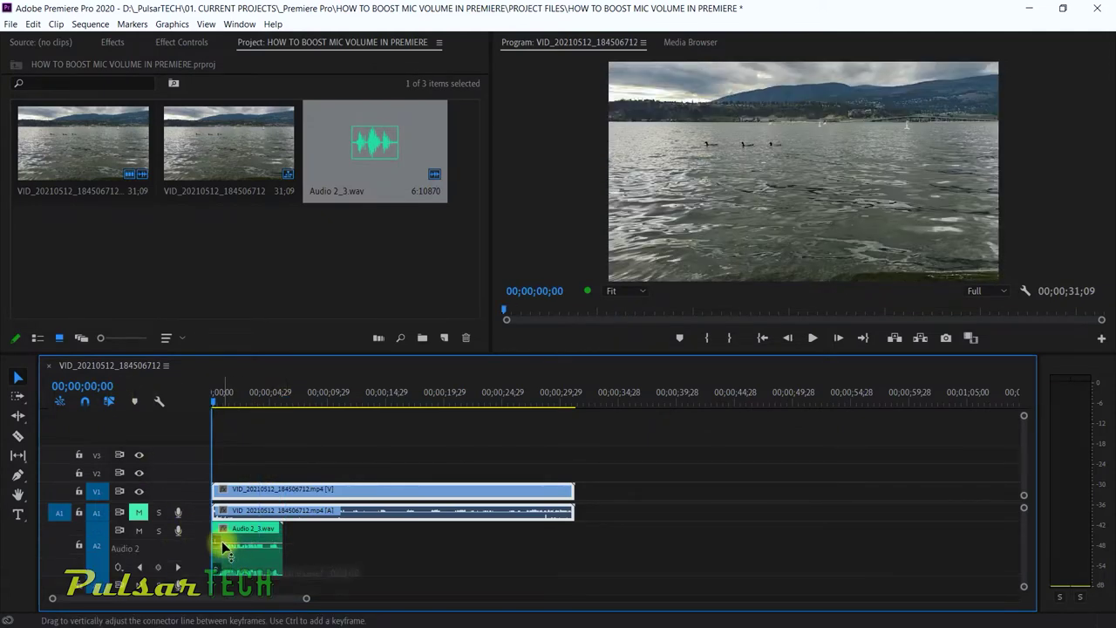
key(space)
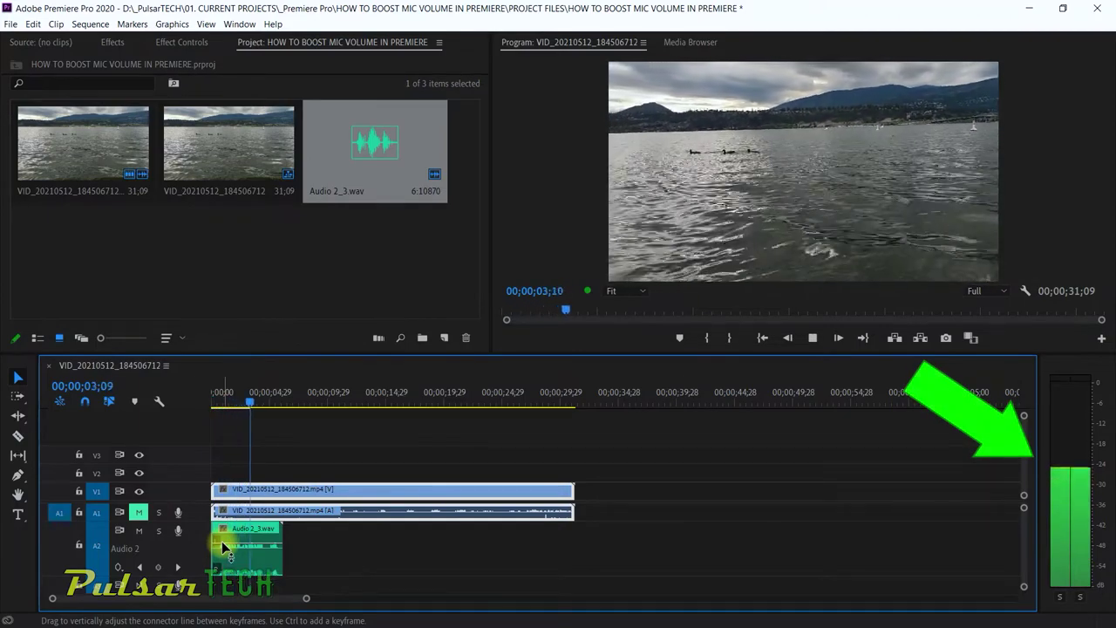
key(space)
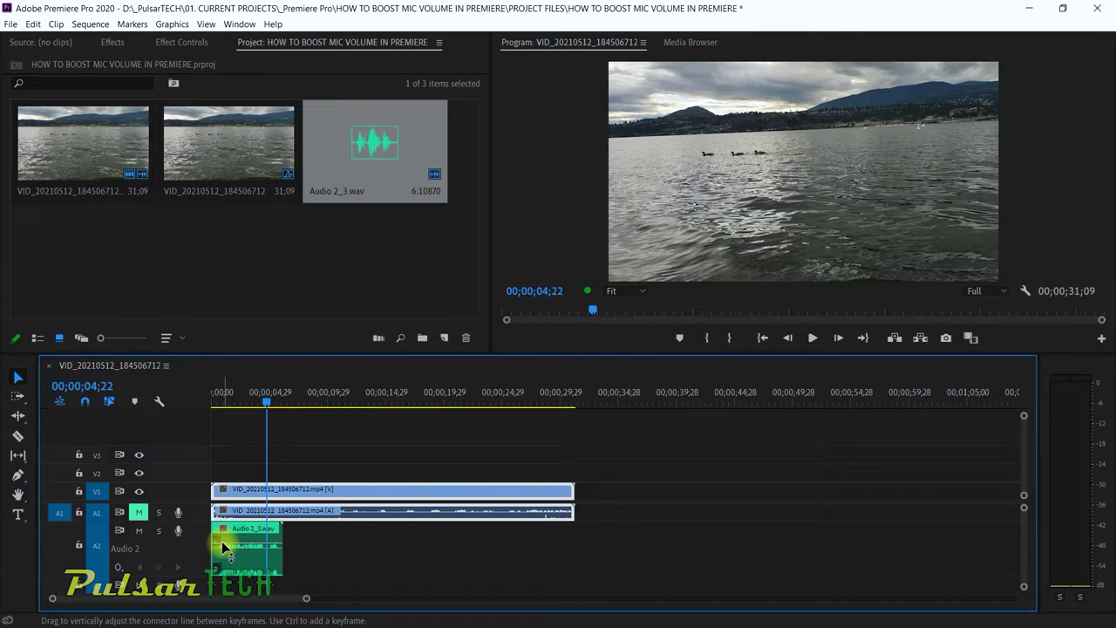
Raise the Audio 2_3.wav clip's gain by 12 dB via Audio Gain.
click(241, 557)
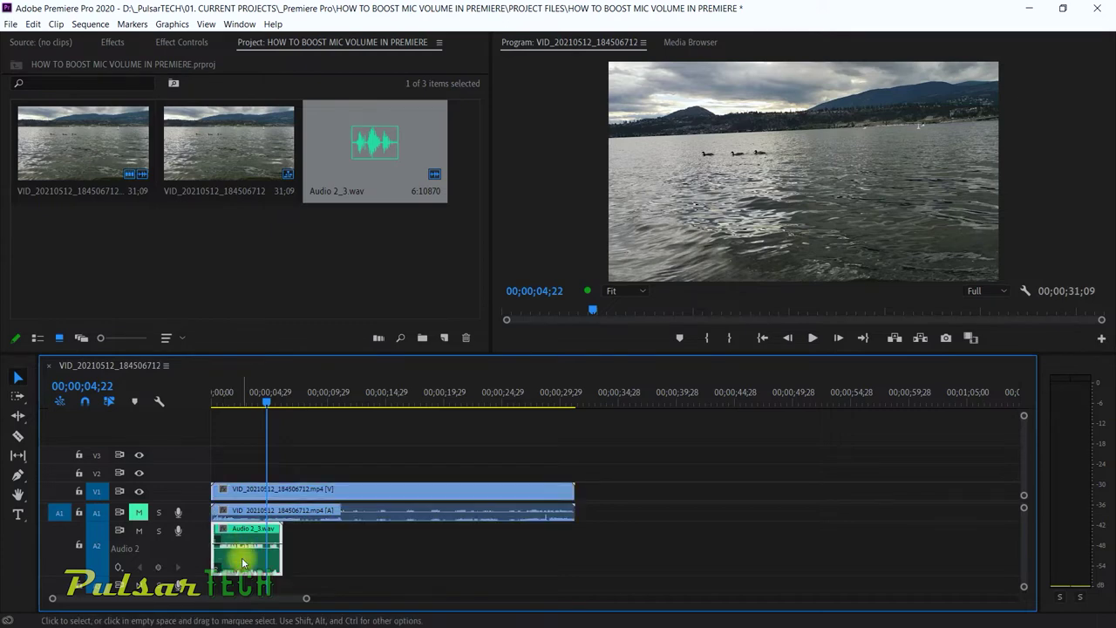
key(g)
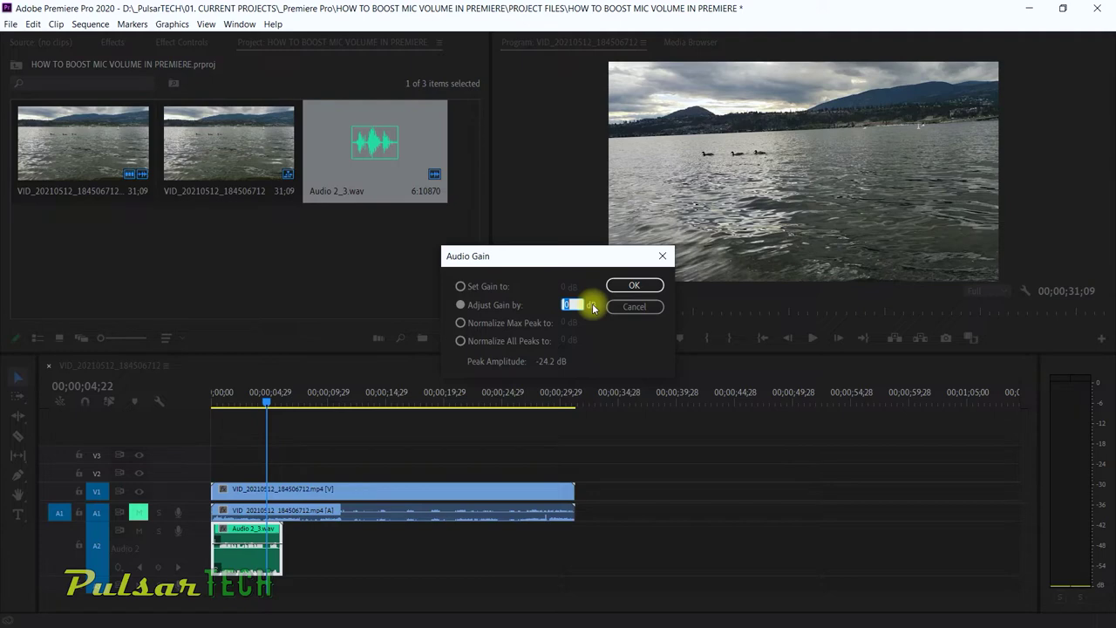
text(12)
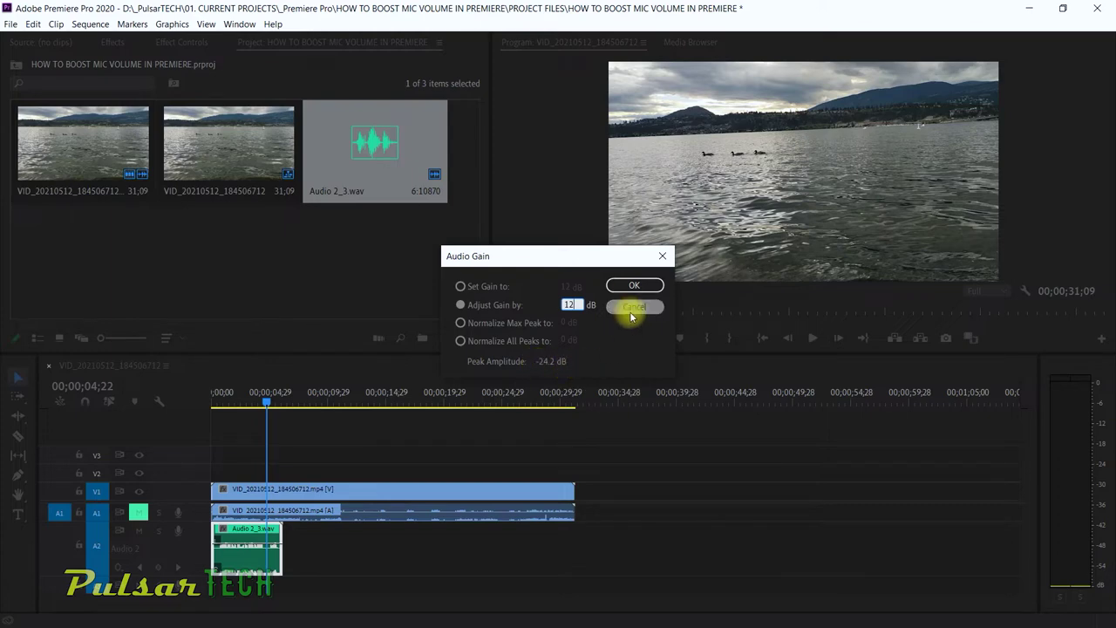
click(630, 288)
click(218, 397)
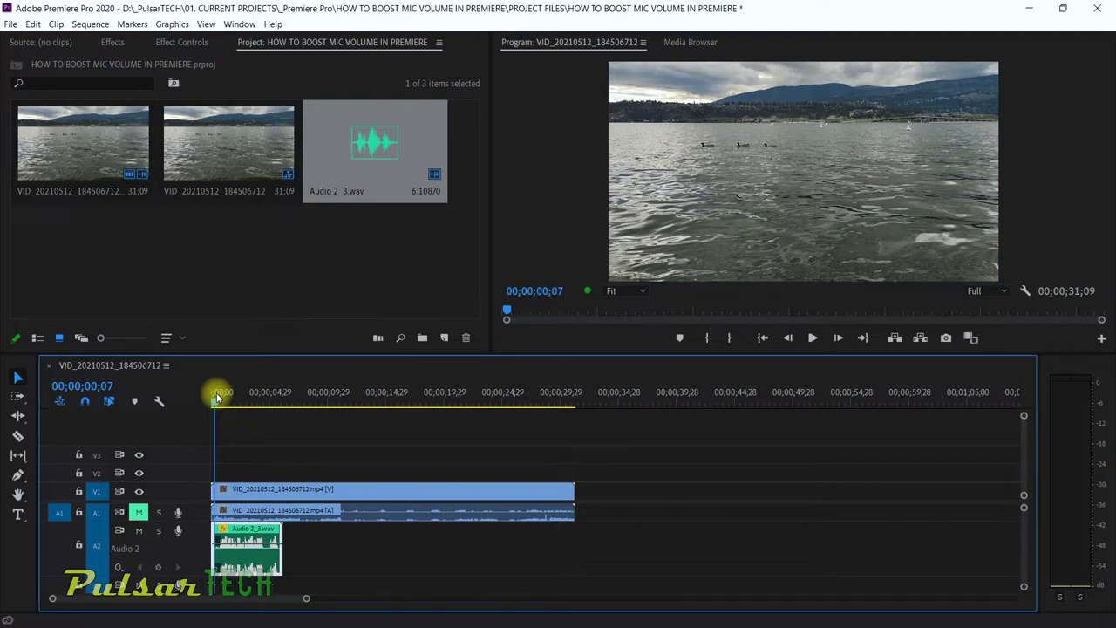
Play the boosted voice-over, then move the playhead to about 7 seconds.
key(space)
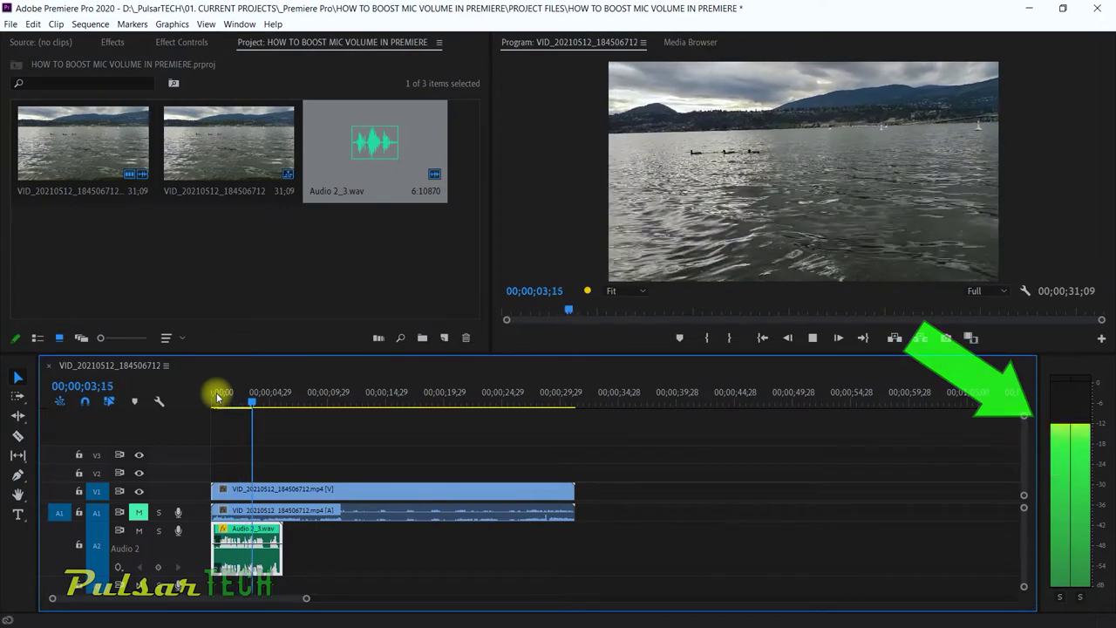
key(space)
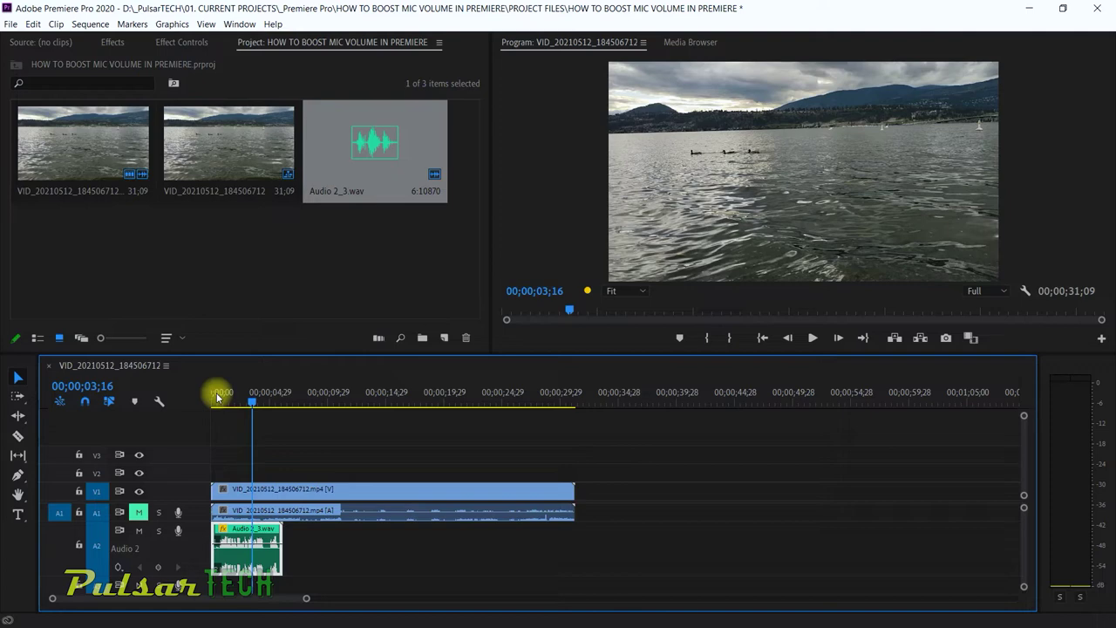
drag(218, 394, 296, 408)
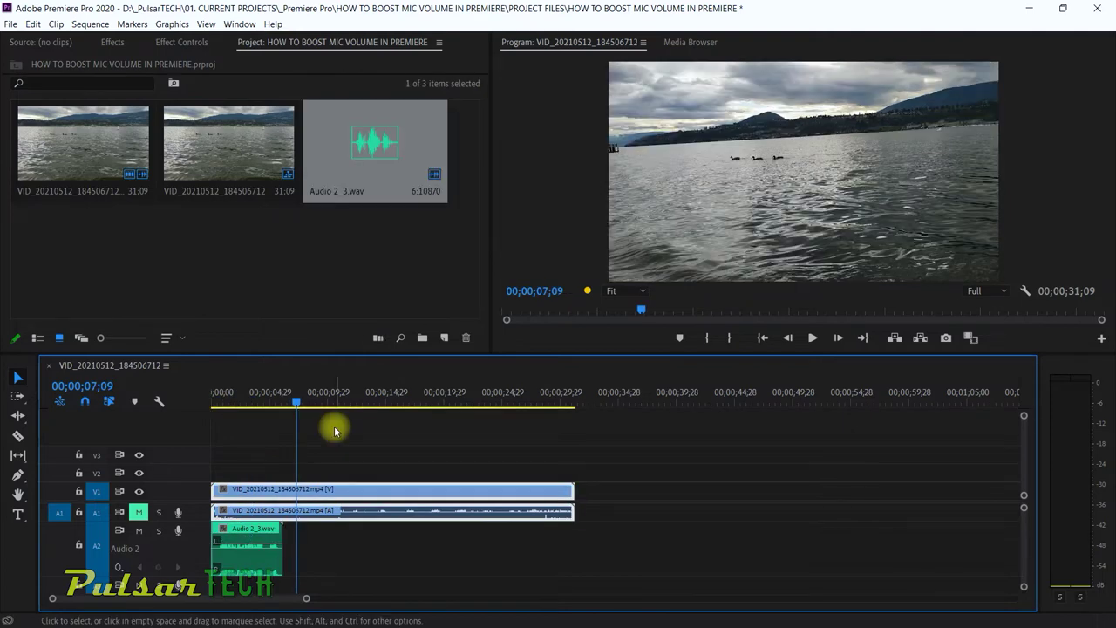
Keep External Microphone as default input in Audio Hardware preferences and open Windows Sound settings.
click(32, 24)
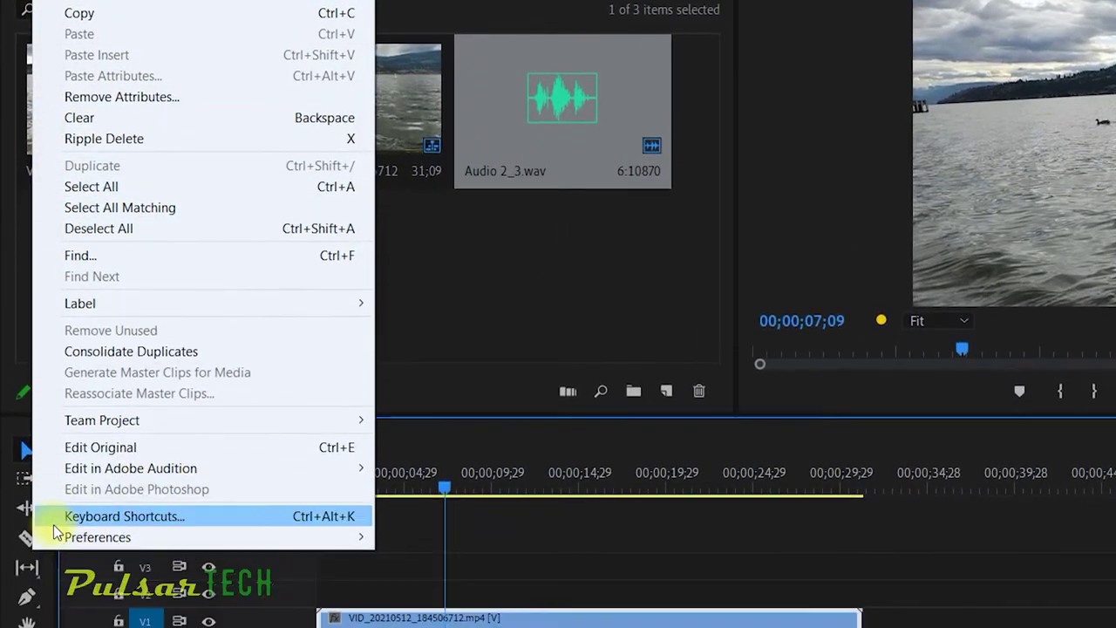
mouse_move(57, 537)
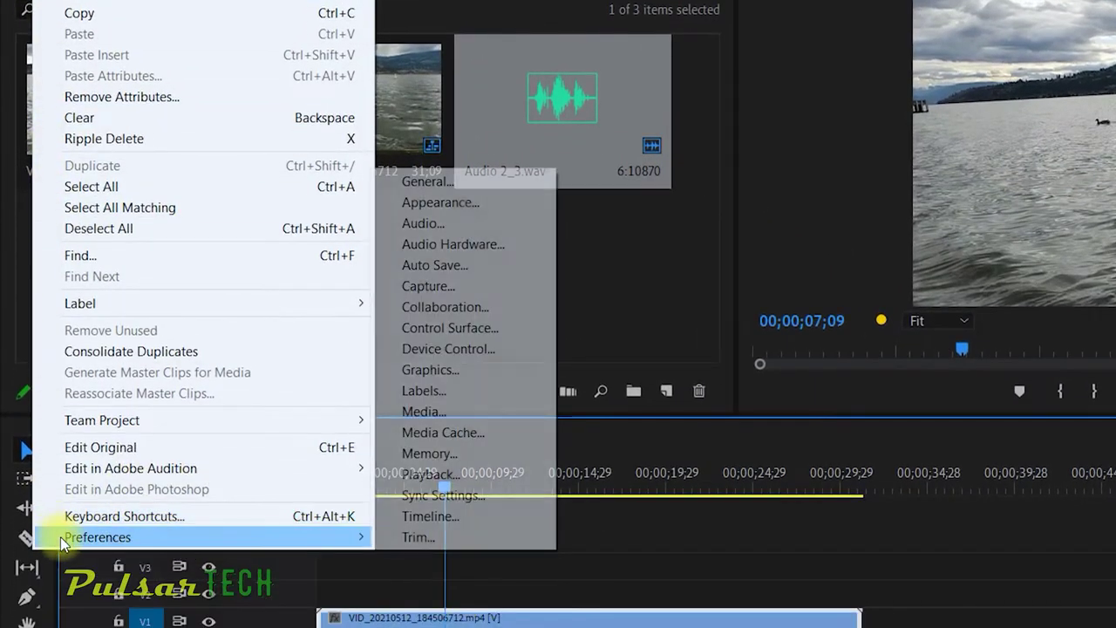
click(411, 246)
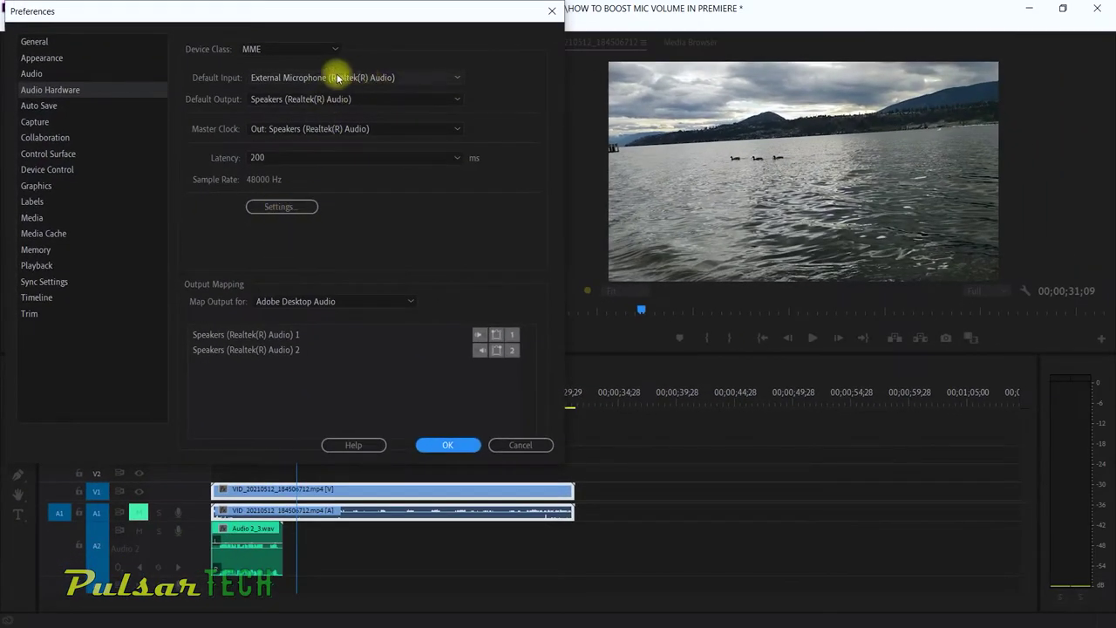
click(270, 78)
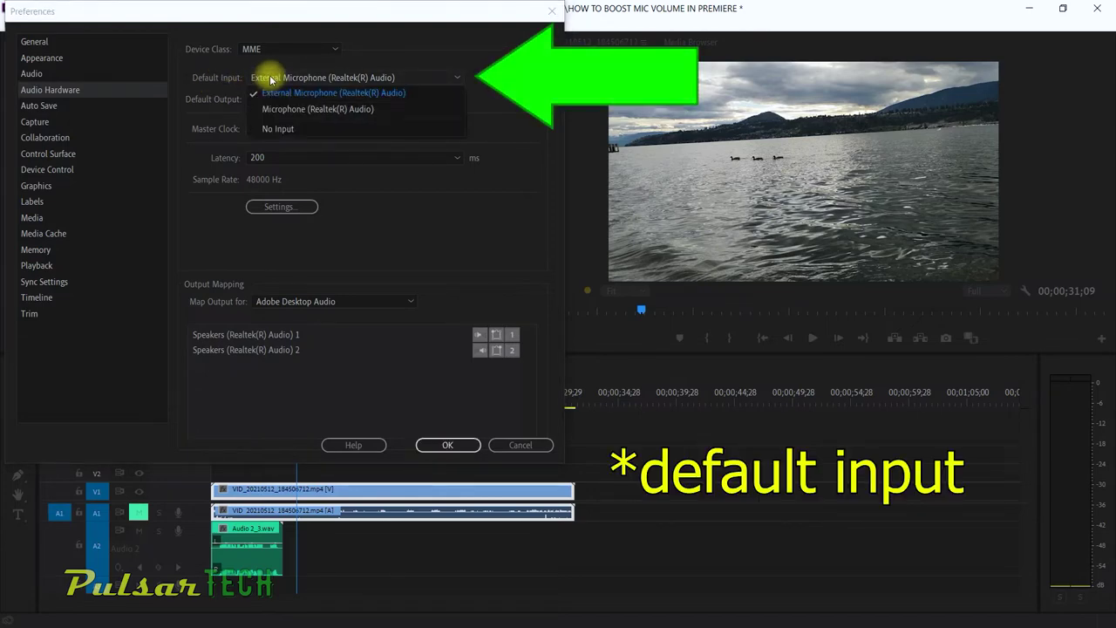
click(271, 79)
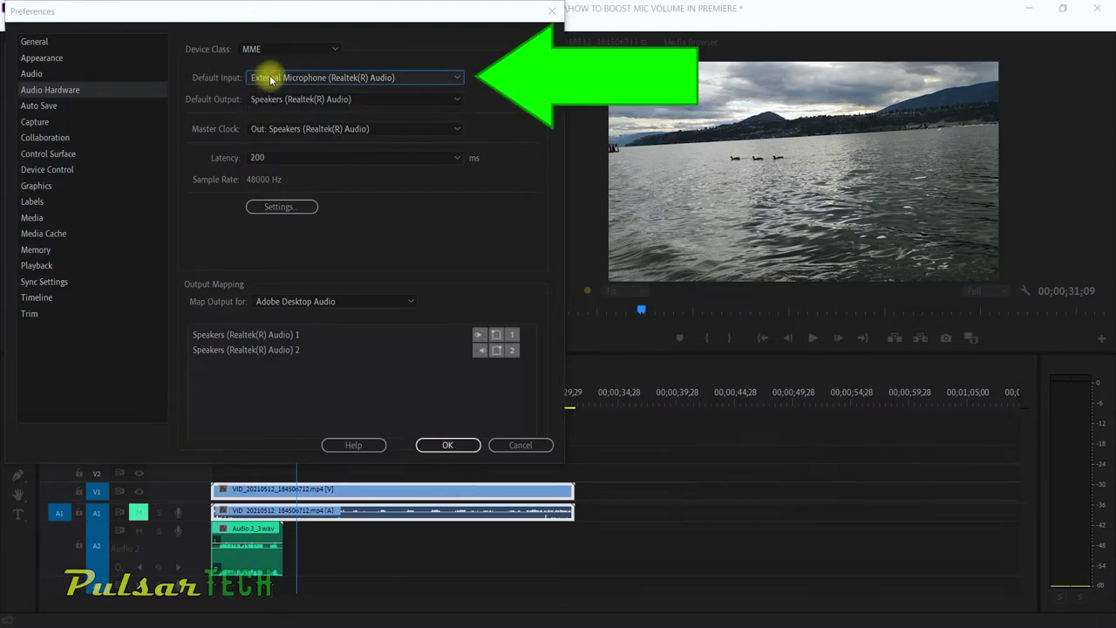
click(276, 207)
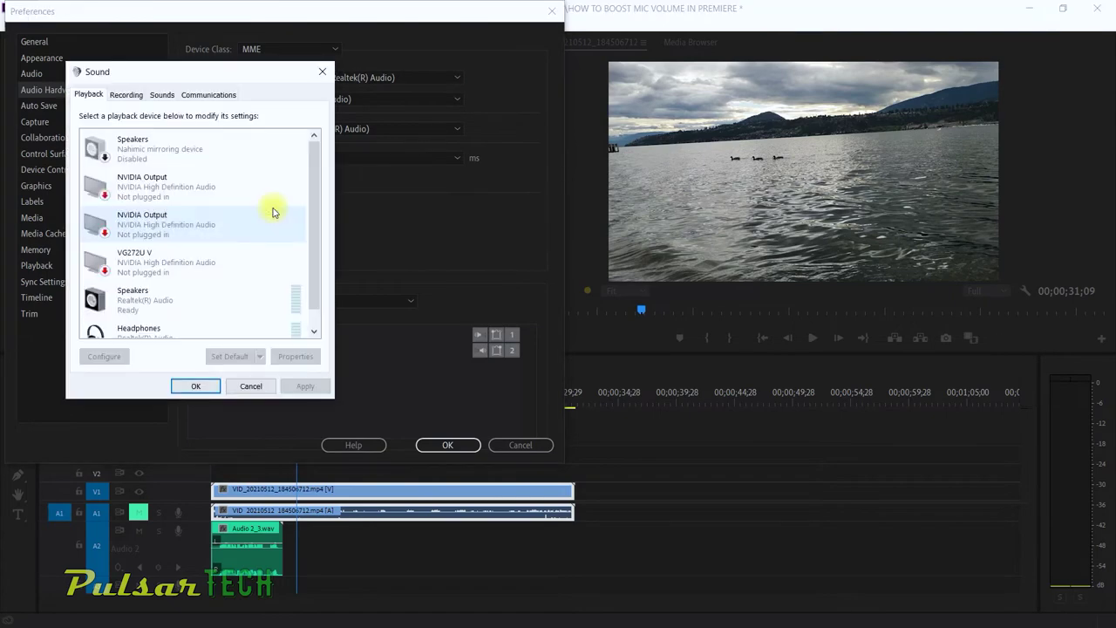
Open the External Microphone's Levels properties from the Recording devices list.
click(131, 95)
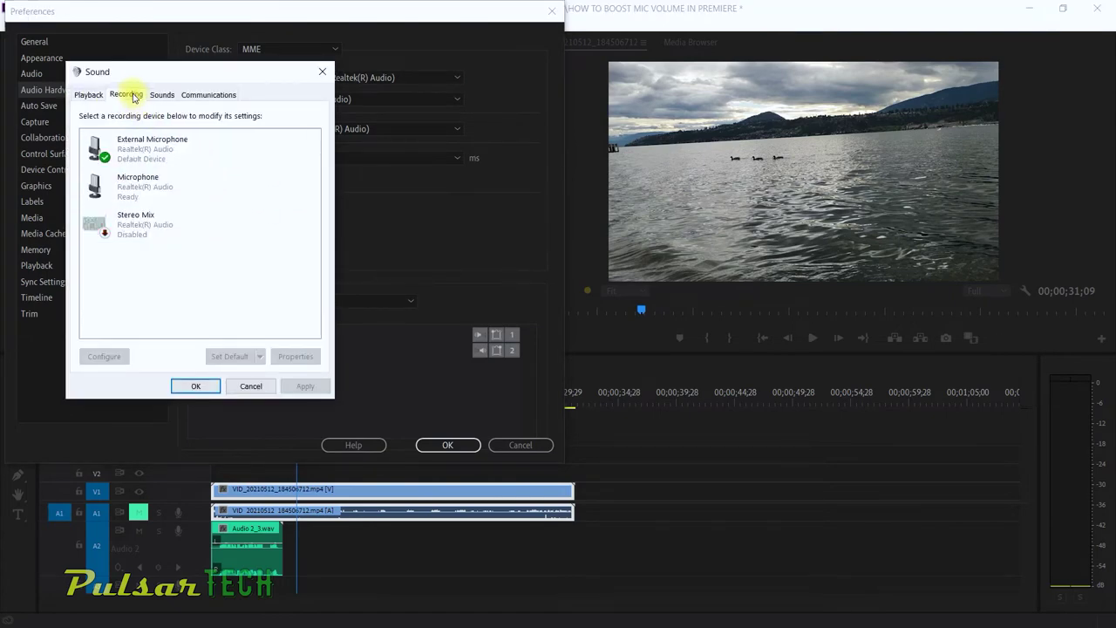
double_click(135, 162)
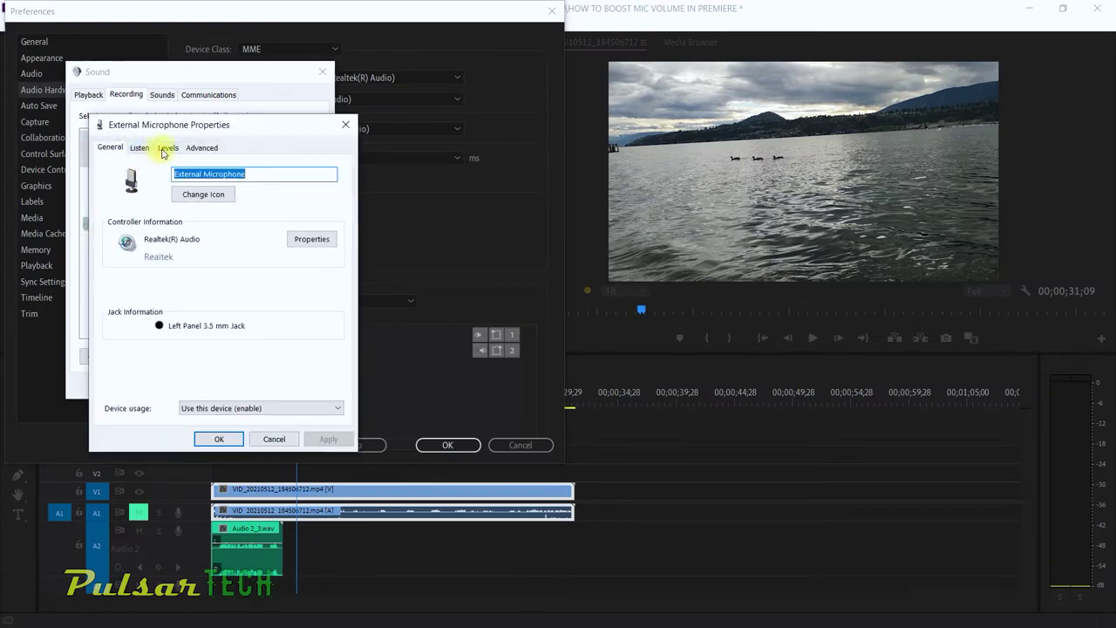
click(164, 148)
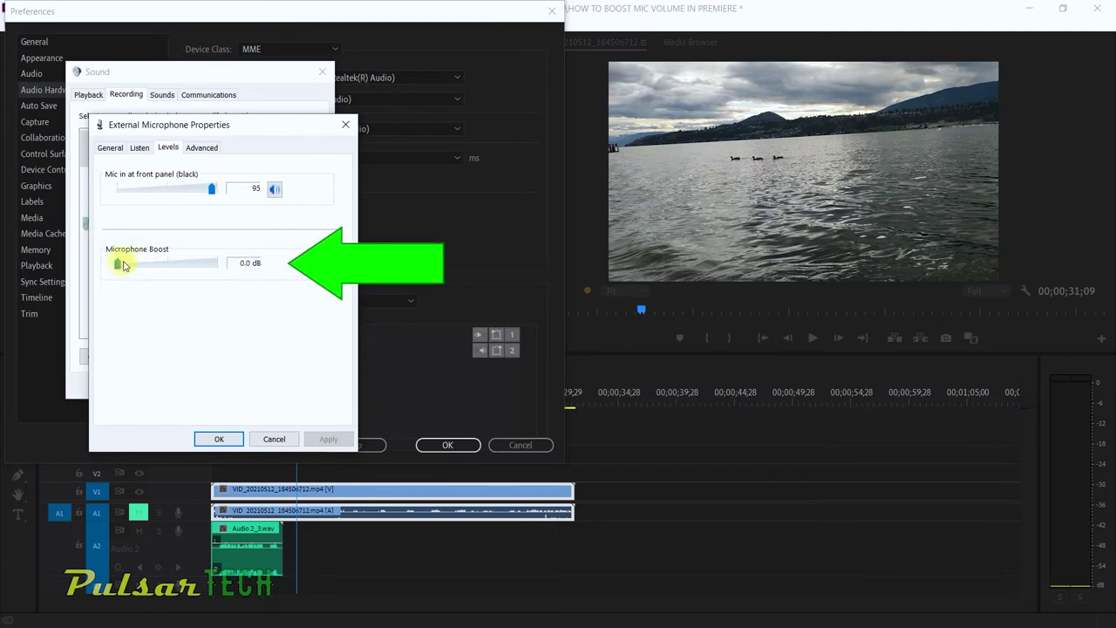
Set Microphone Boost to +20.0 dB and confirm both Sound dialogs.
drag(118, 265, 178, 265)
mouse_move(177, 265)
mouse_down()
mouse_move(117, 264)
mouse_move(144, 266)
mouse_move(120, 276)
mouse_move(187, 270)
mouse_up()
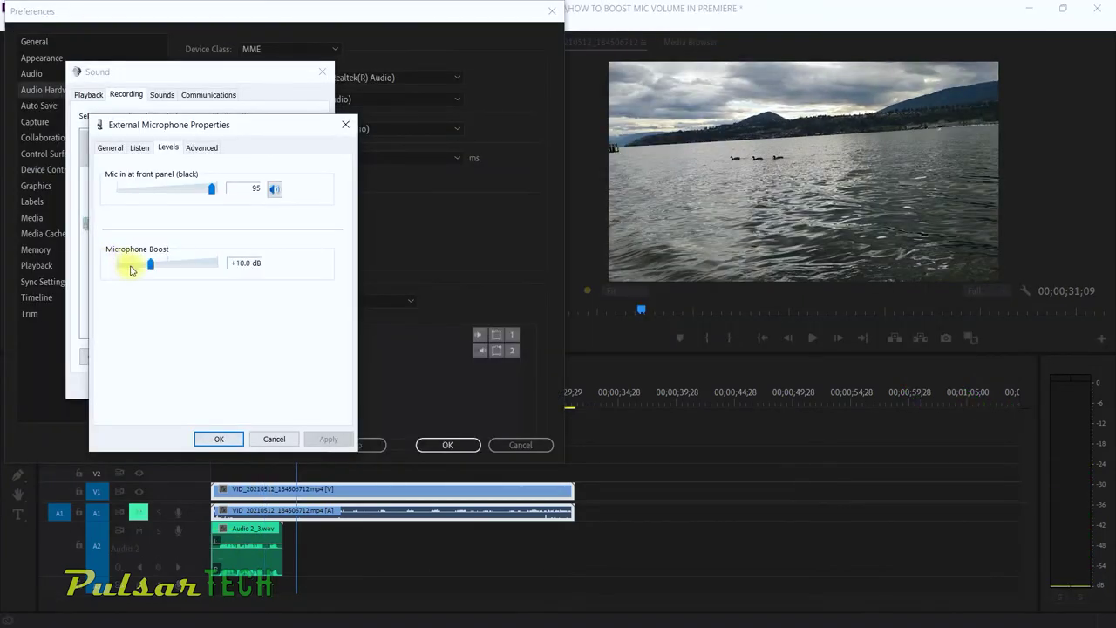
drag(130, 270, 184, 267)
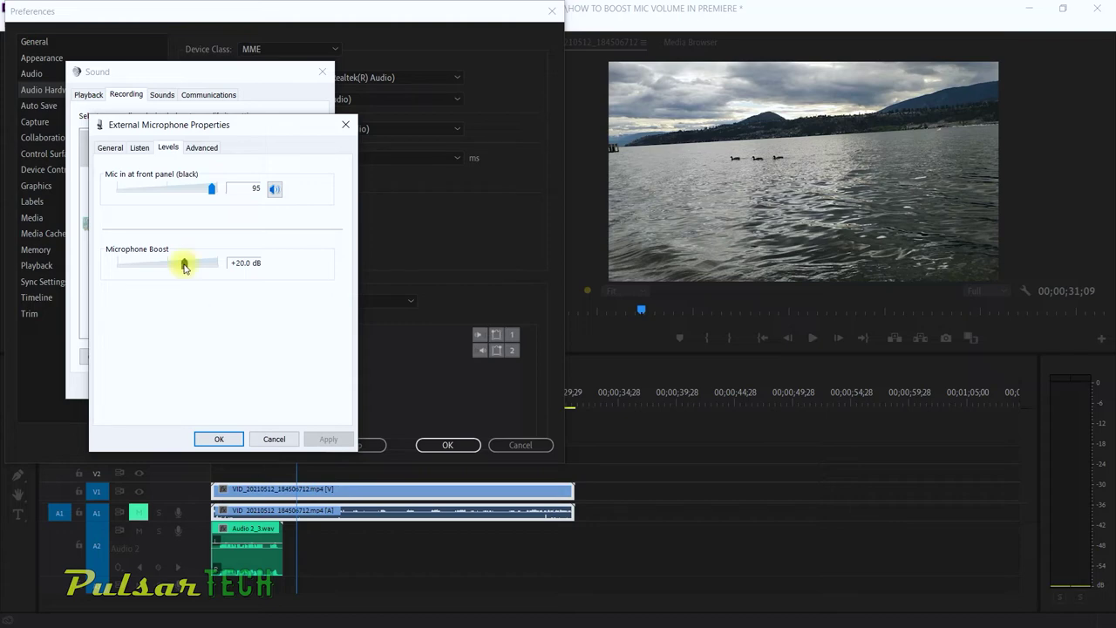
drag(184, 267, 159, 271)
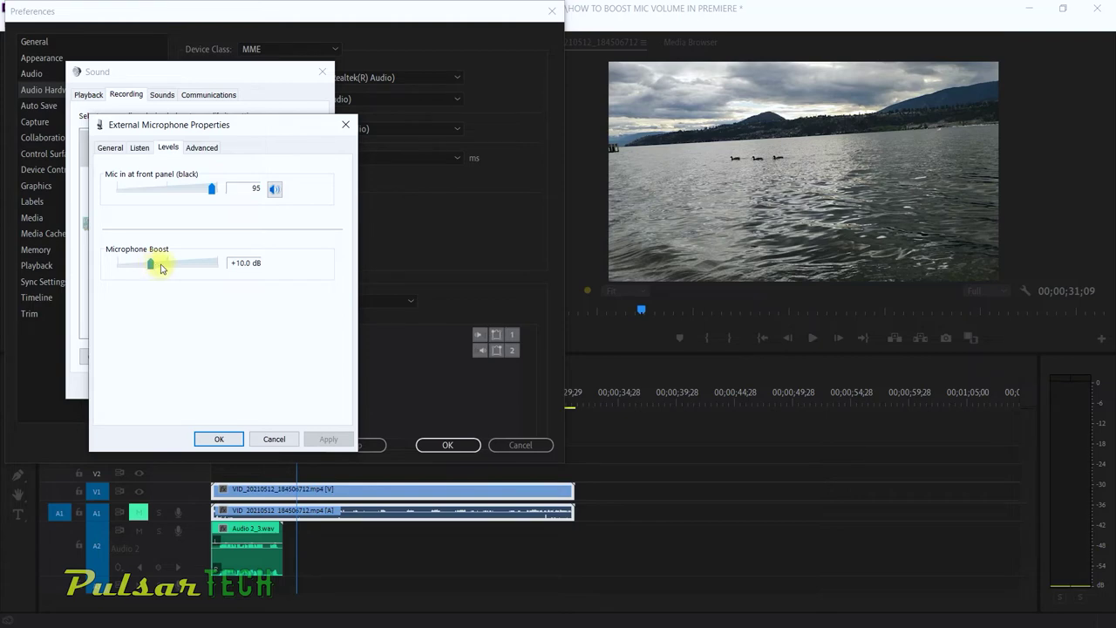
drag(160, 269, 223, 268)
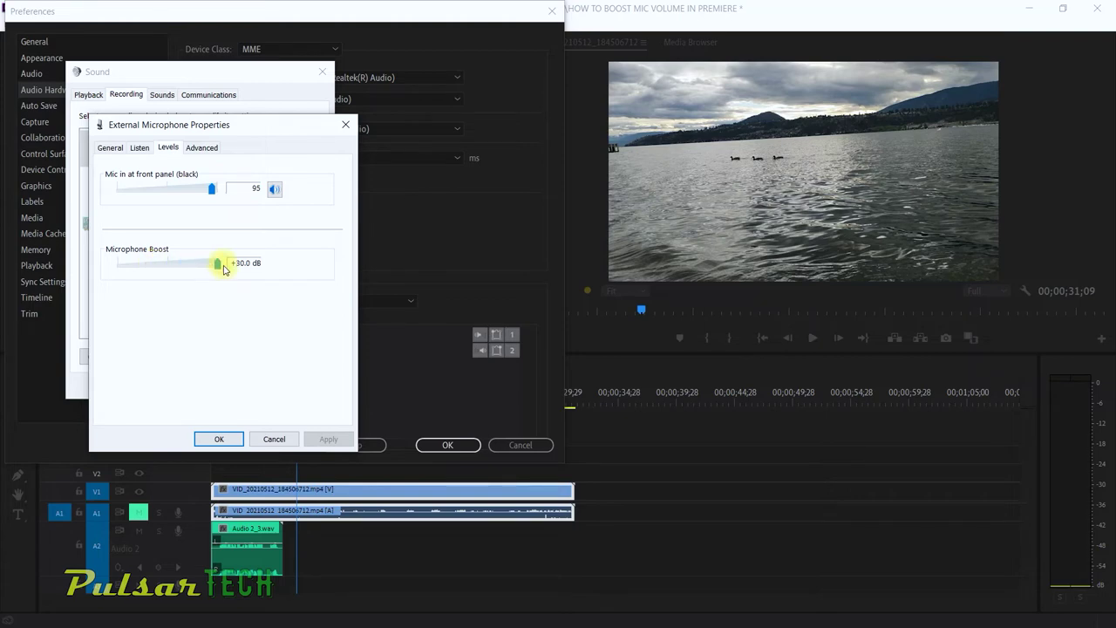
key(Left)
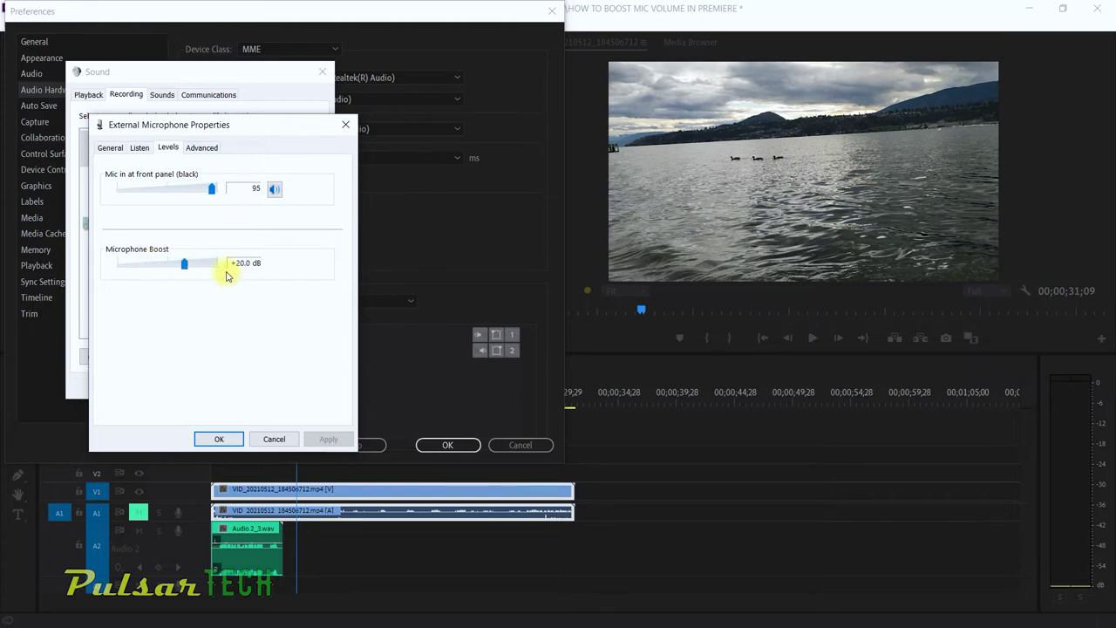
click(212, 440)
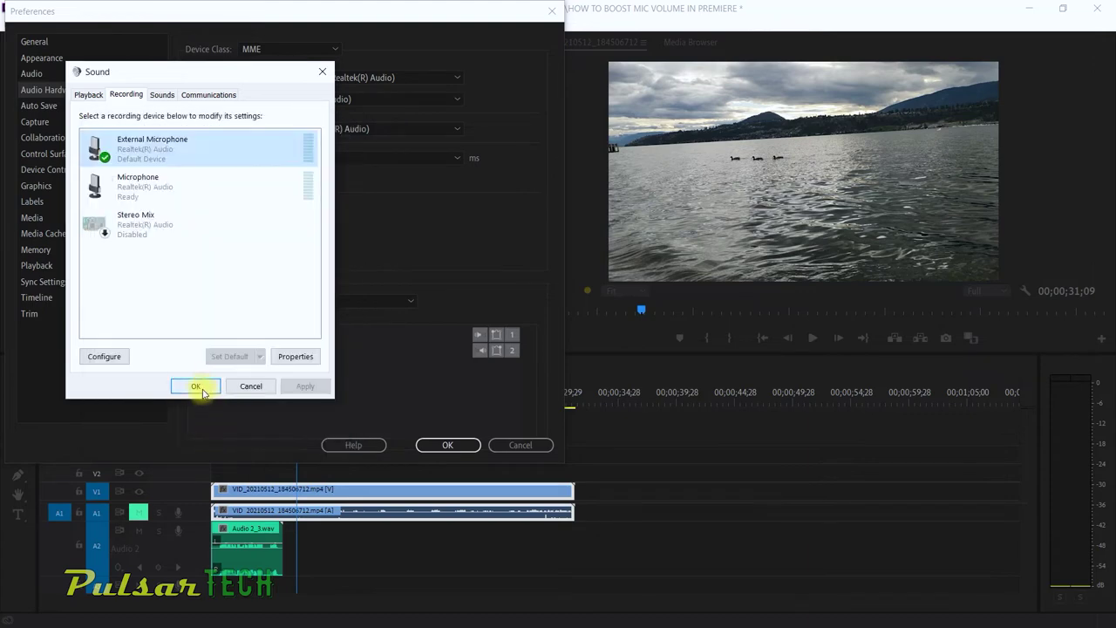
click(200, 389)
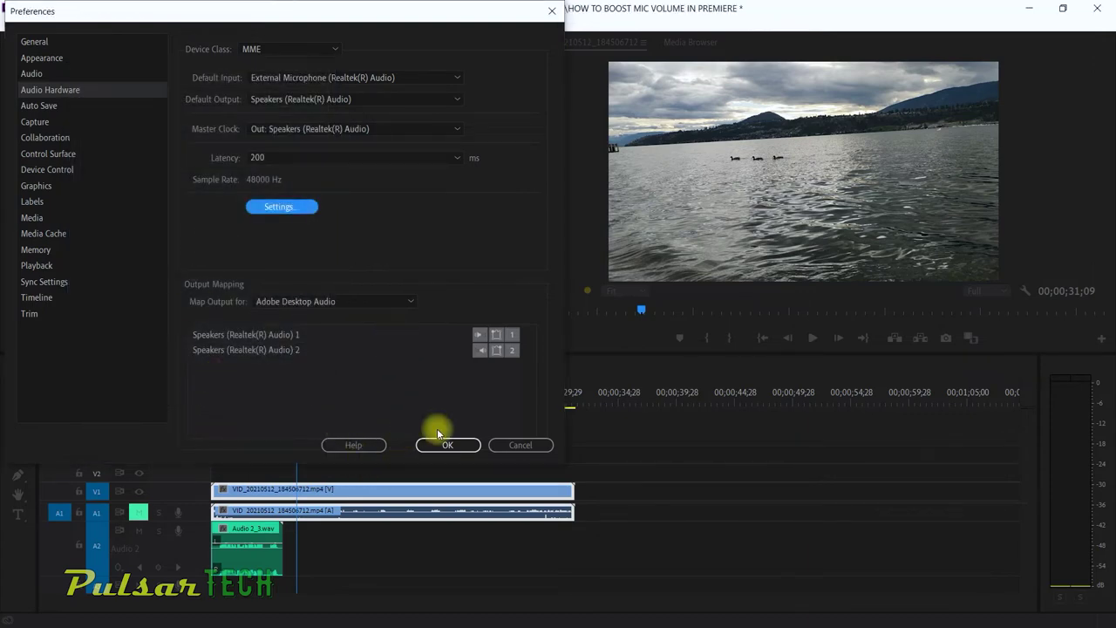
Close Preferences and record a second voice-over, Audio 2_4.wav, onto track A2.
click(446, 446)
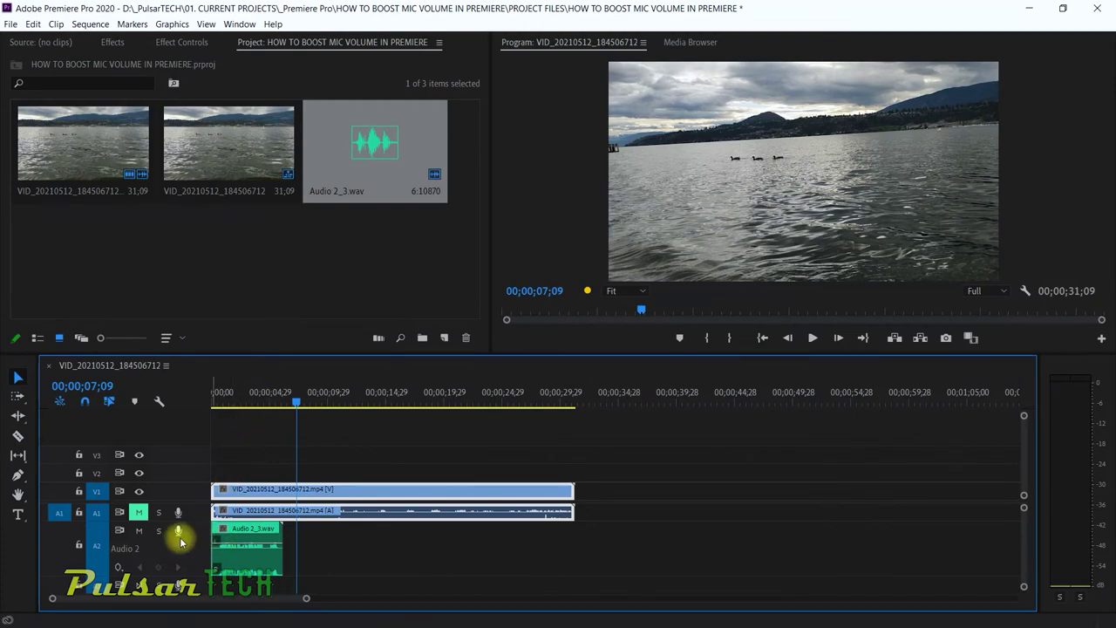
click(178, 531)
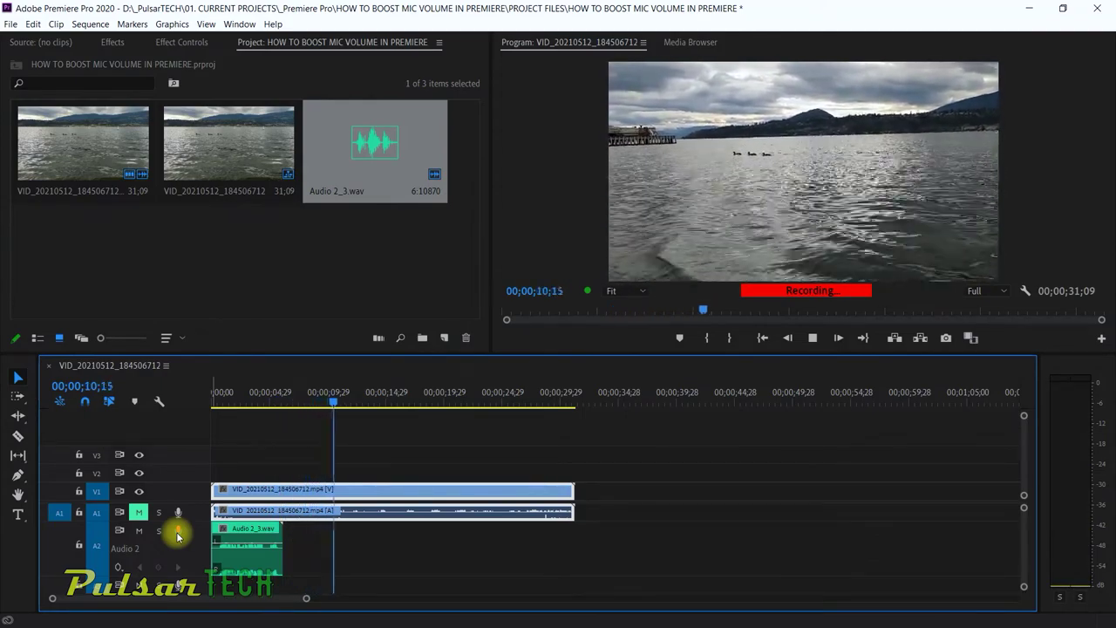
click(178, 531)
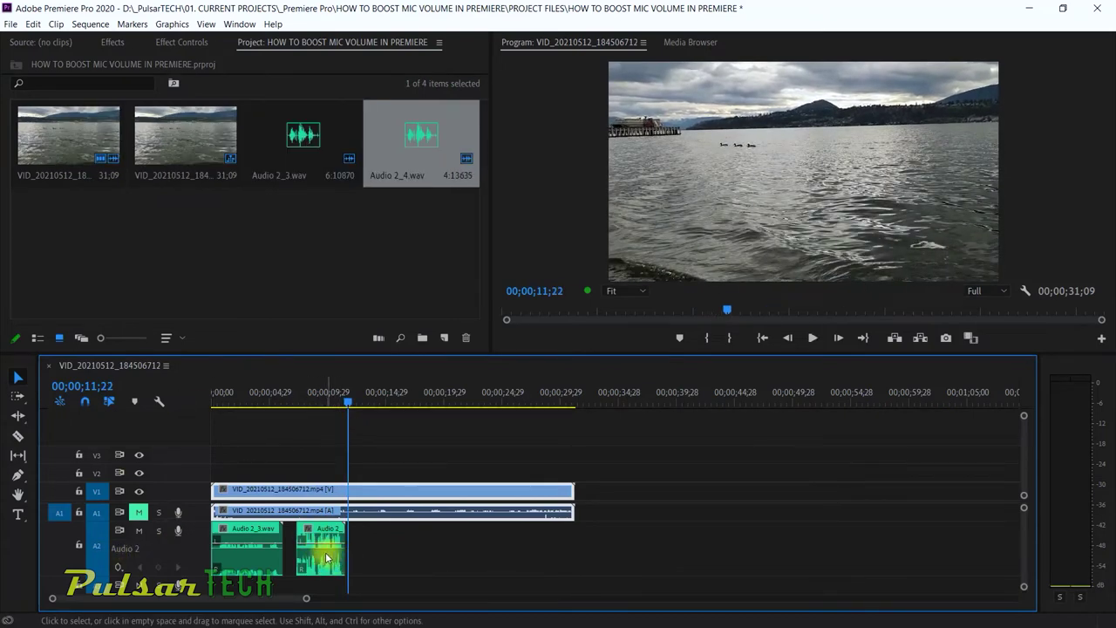
Zoom the timeline in and play back the new recording.
key(equal)
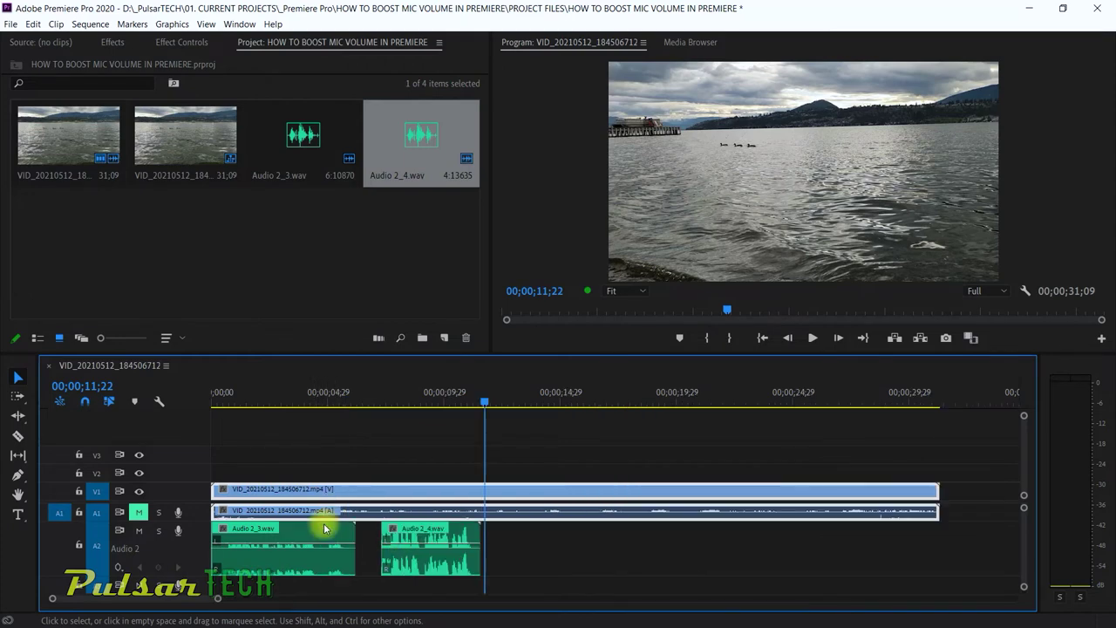
click(379, 392)
key(space)
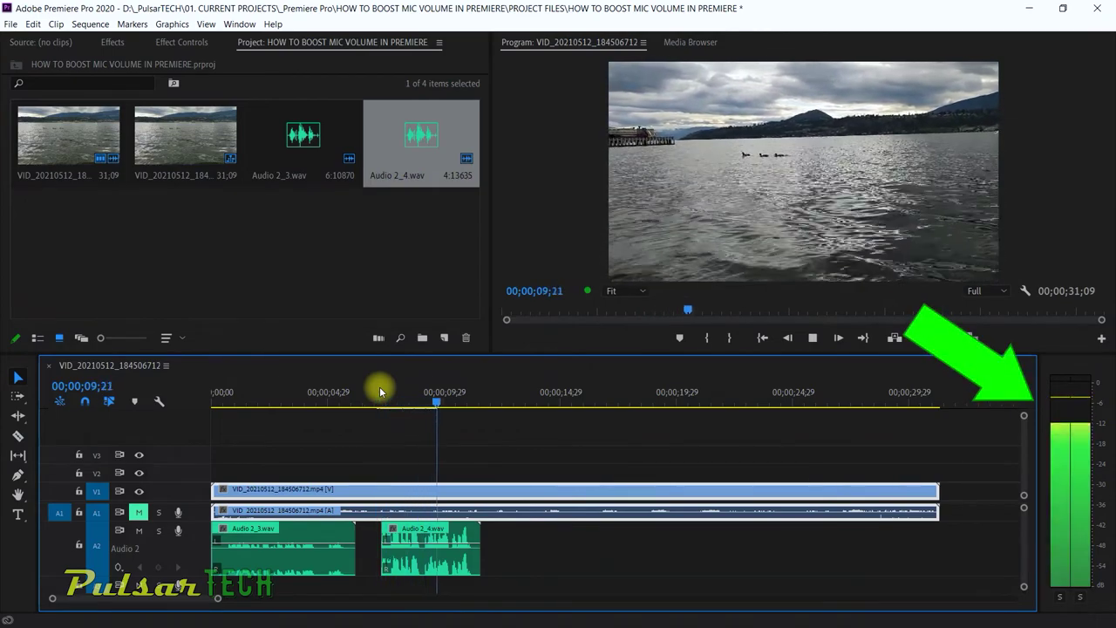
key(space)
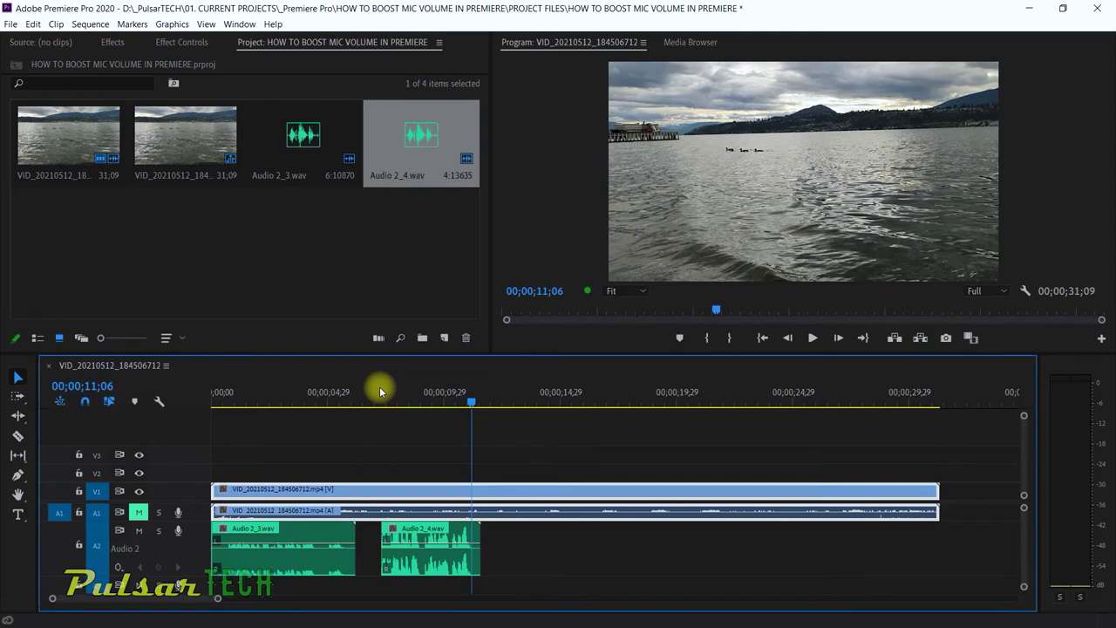
Apply a -4 dB gain to Audio 2_4.wav and play the sequence from about 7 seconds.
click(401, 539)
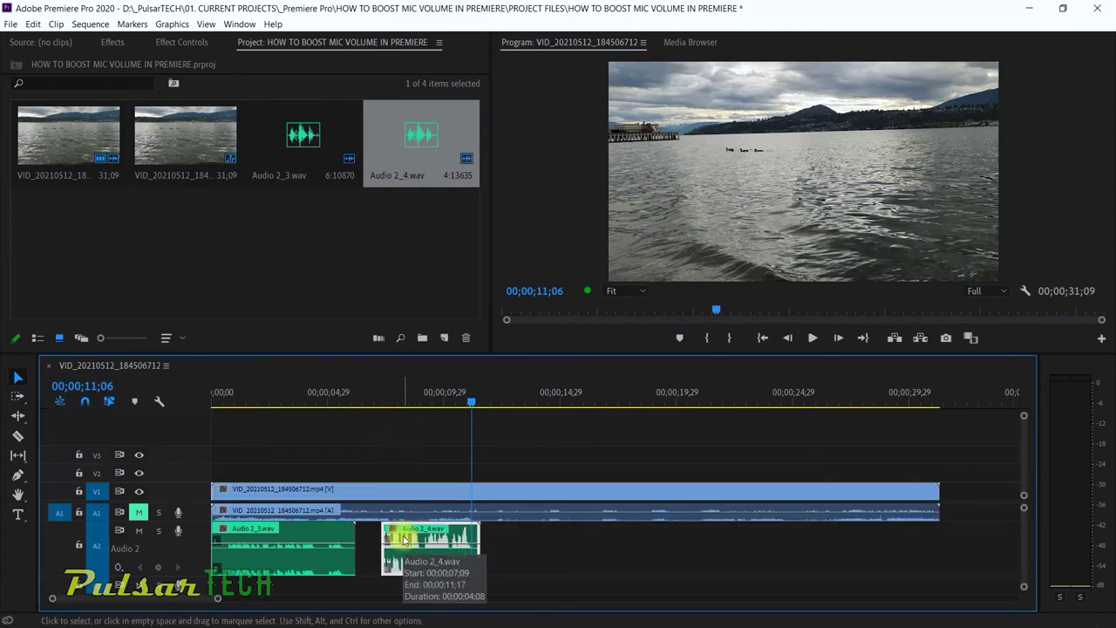
key(g)
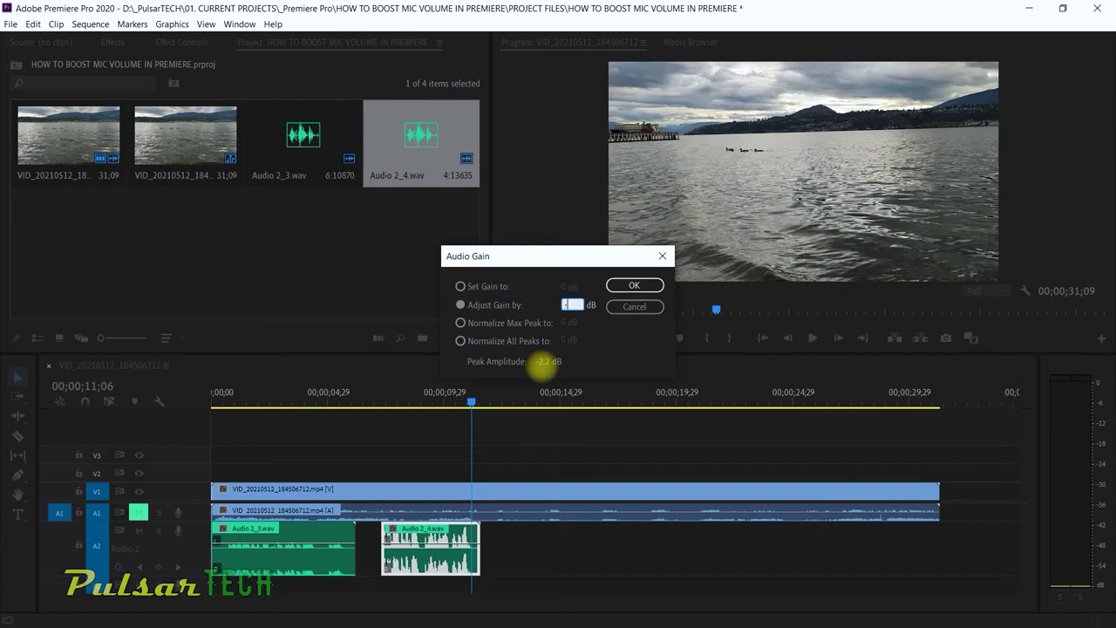
key(BackSpace)
key(BackSpace)
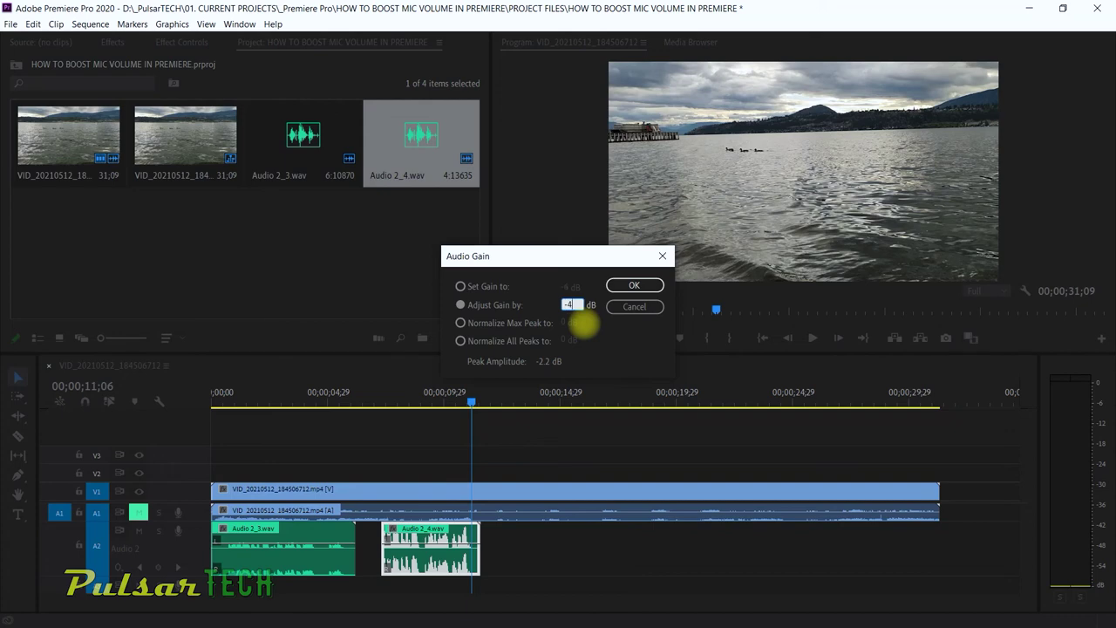
click(634, 284)
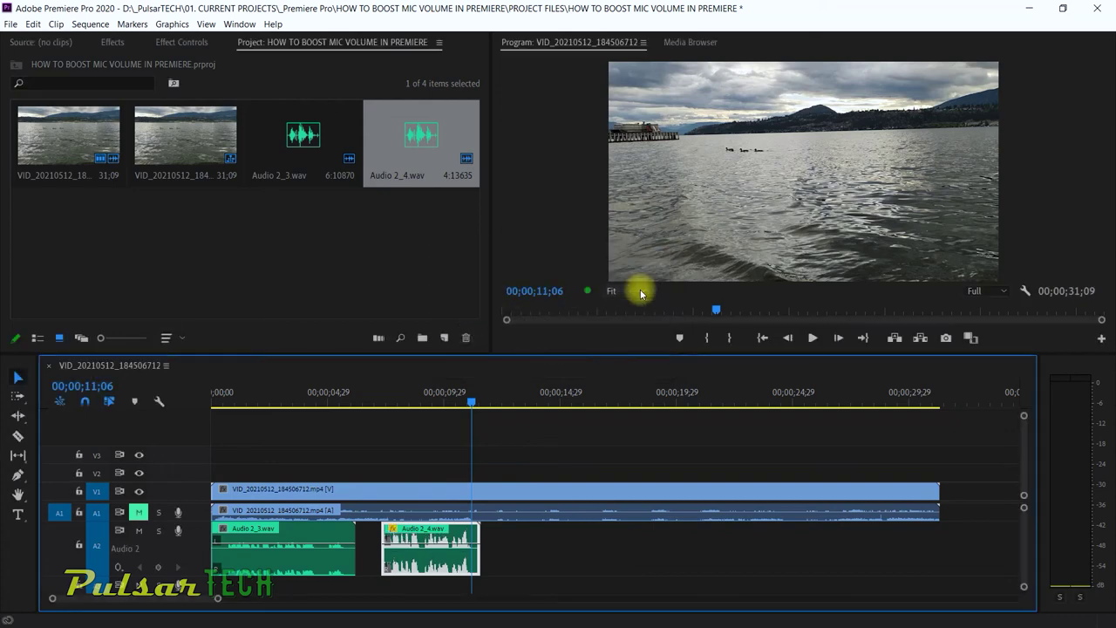
click(379, 401)
key(space)
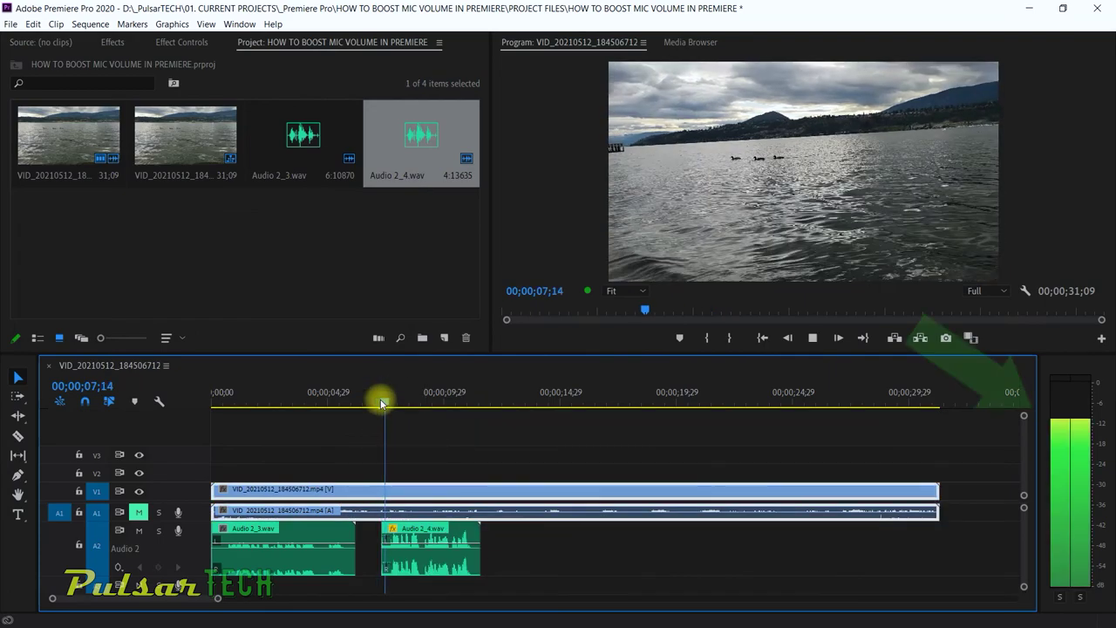